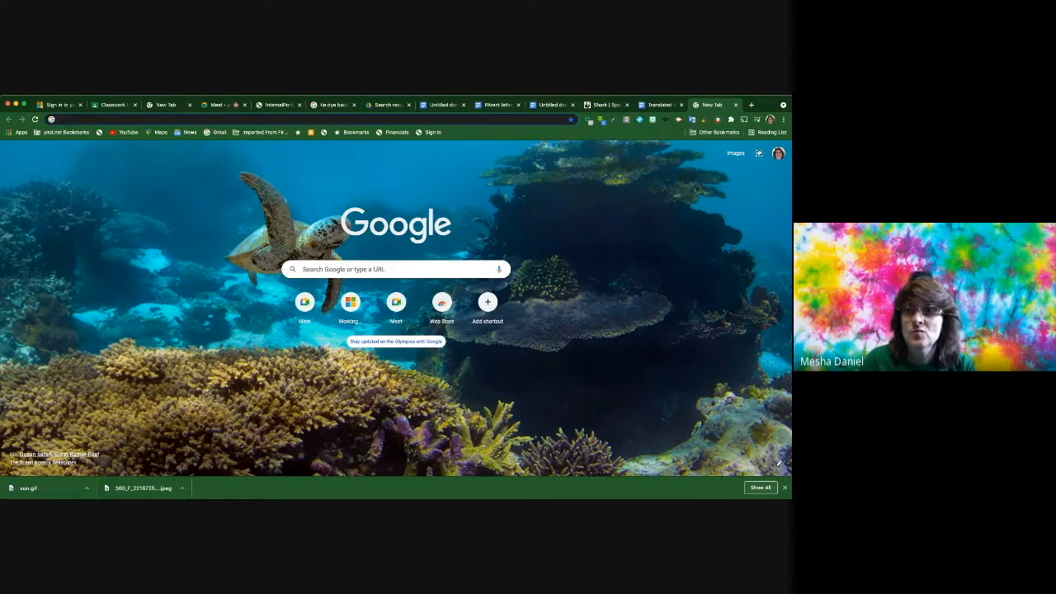
Open Google Drive, create a new blank Google Slides presentation, and dismiss the theme choices
left_click(758, 152)
left_click(685, 228)
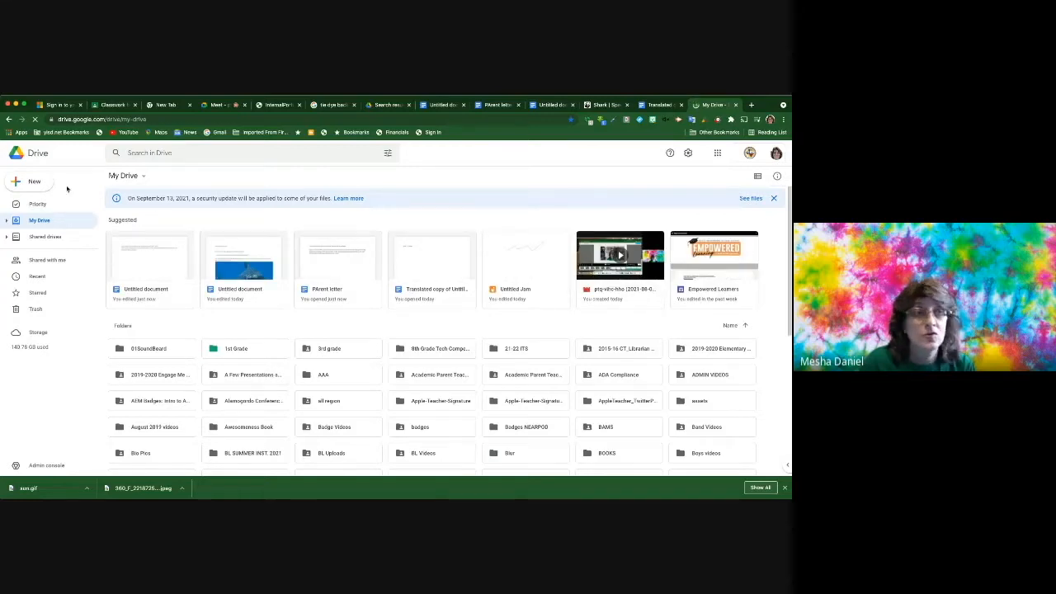
left_click(29, 182)
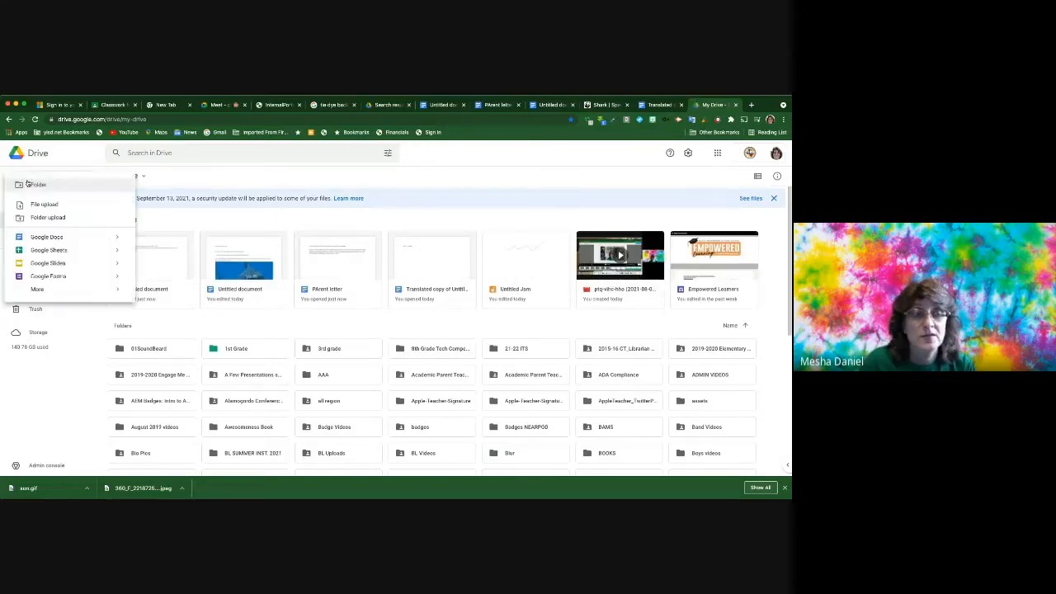
left_click(44, 263)
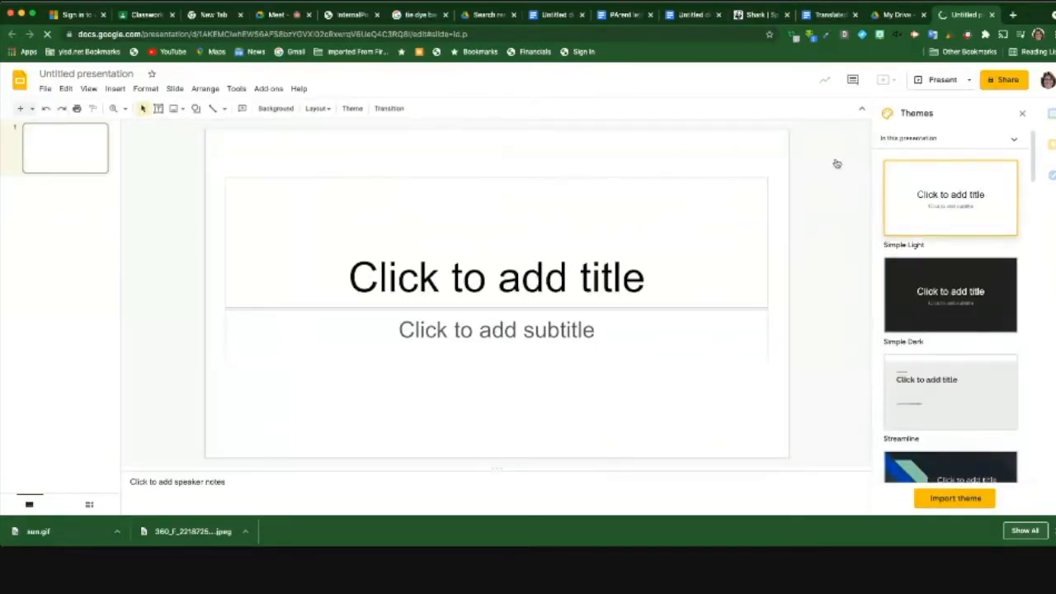
left_click(1023, 113)
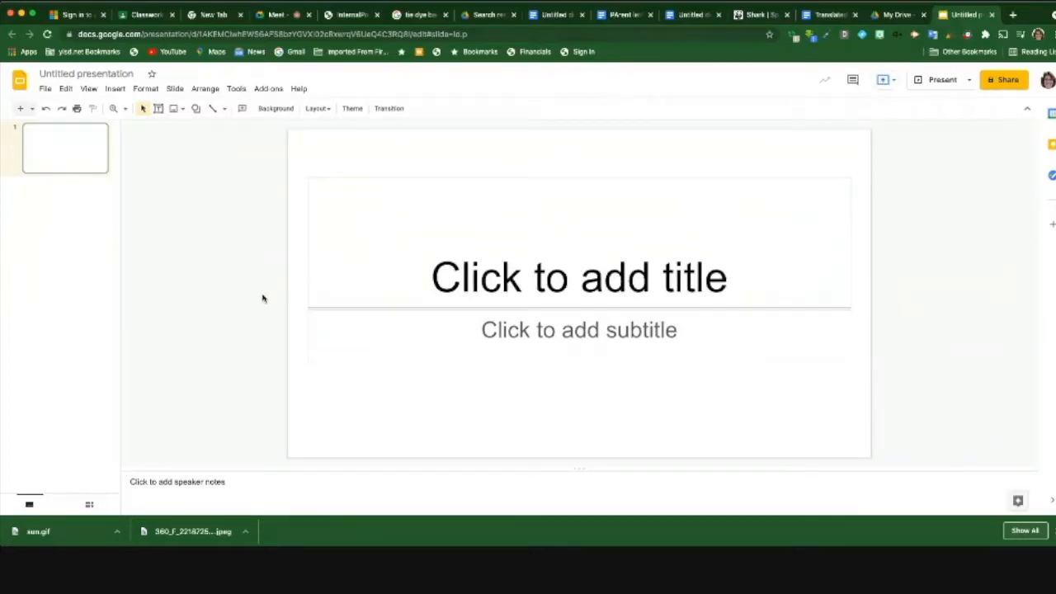
Delete the title and subtitle placeholders from the first slide
left_click(352, 312)
key("Delete")
left_click(309, 264)
key("Delete")
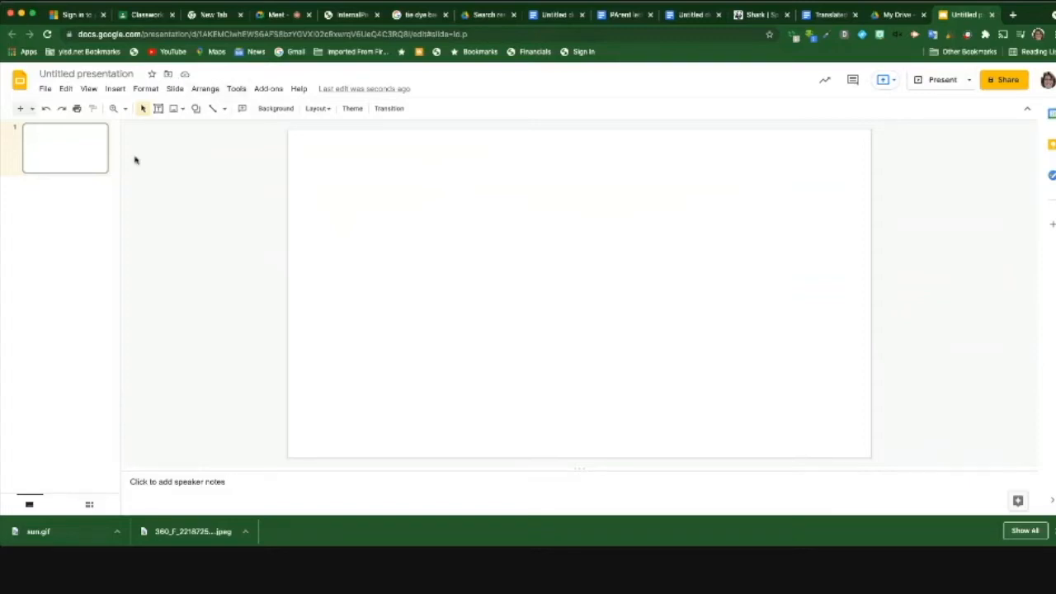
Draw a large circle about four-fifths of the slide's height and place it in the slide's upper-left corner
left_click(197, 110)
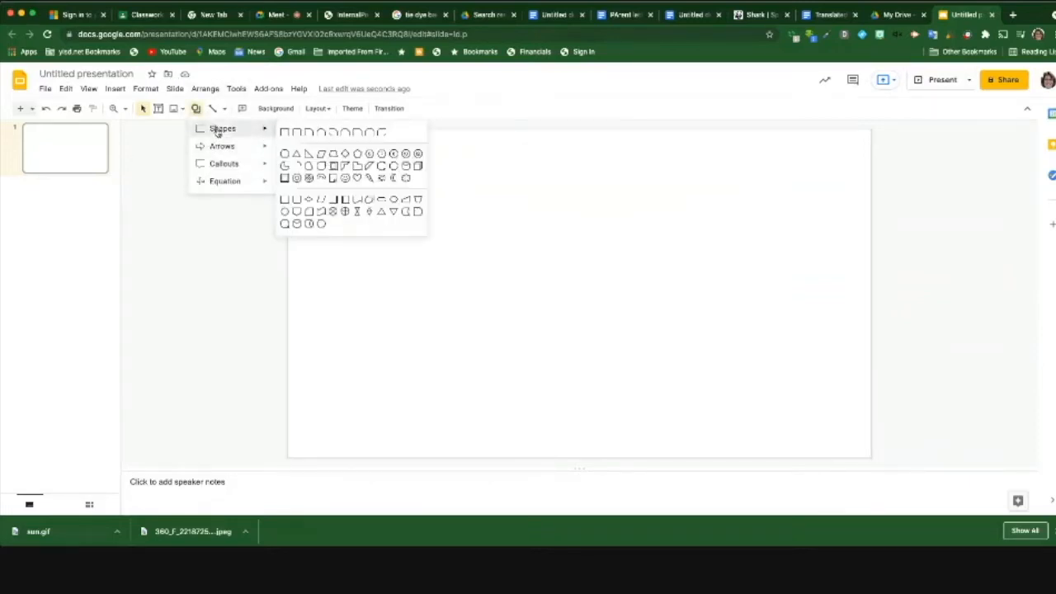
left_click(284, 153)
left_click_drag(422, 157, 697, 426)
left_click_drag(636, 299, 492, 270)
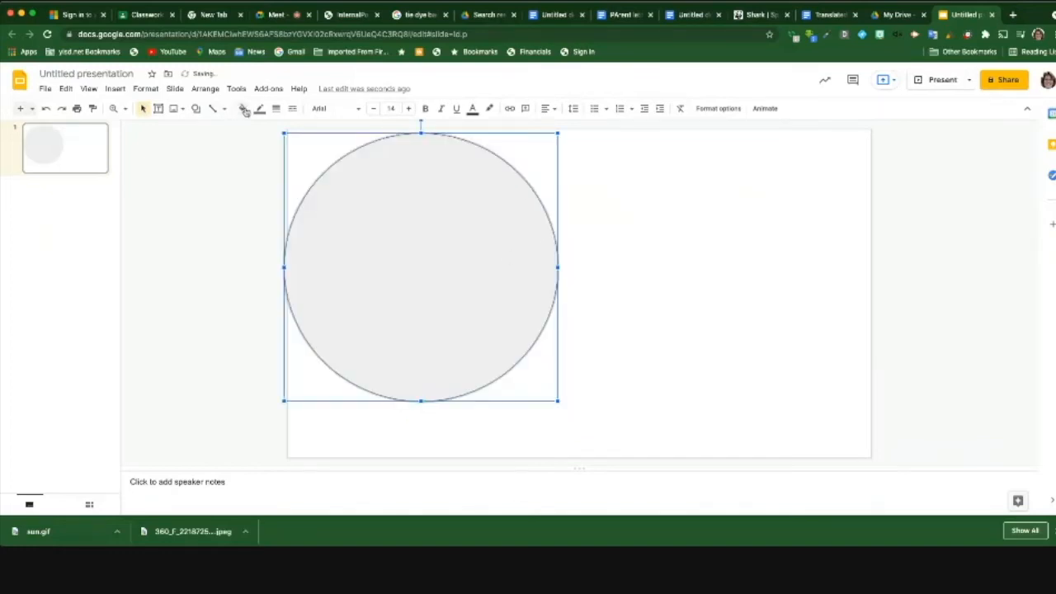
Set both the circle's fill and its border to orange
left_click(244, 110)
left_click(273, 238)
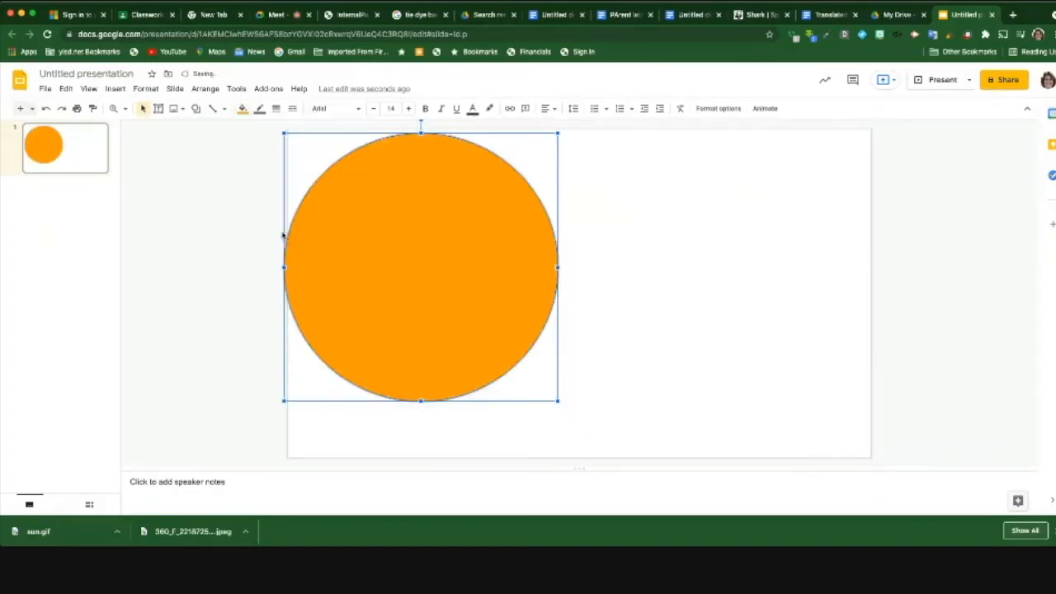
left_click(259, 109)
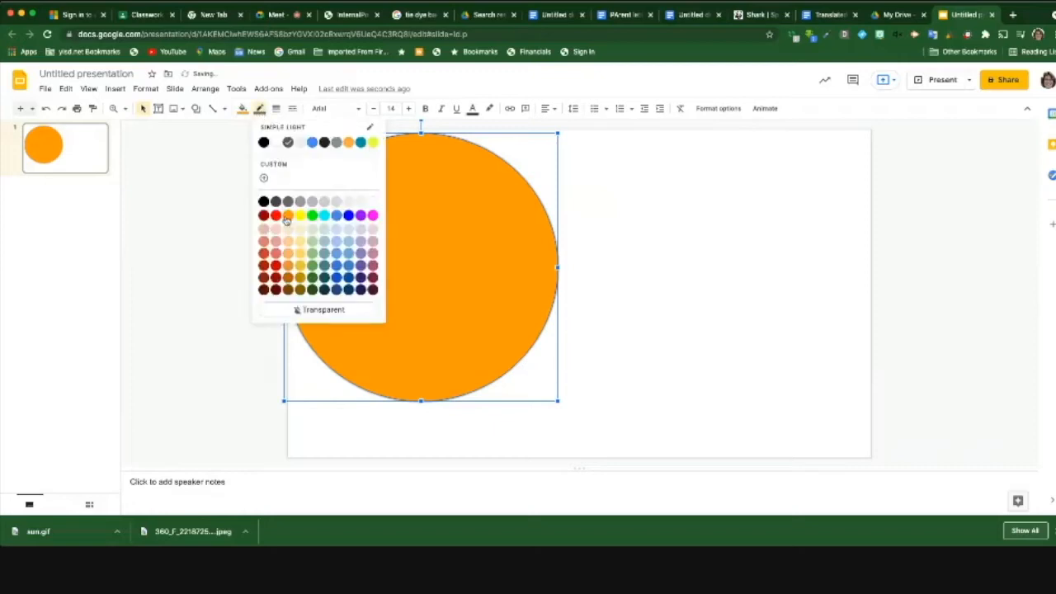
left_click(287, 217)
left_click(823, 354)
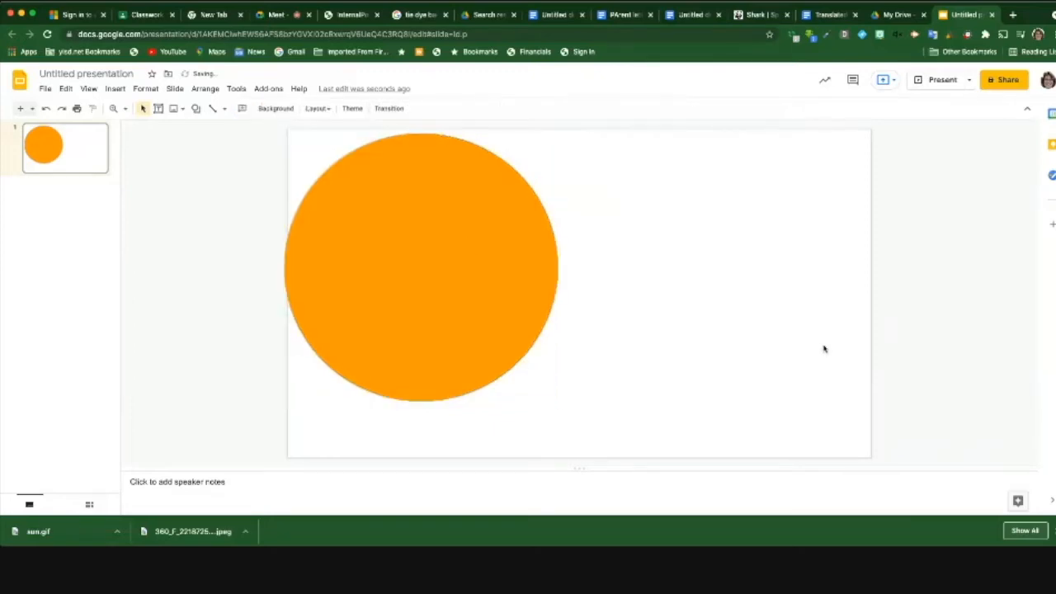
Draw a large right triangle overlapping the circle's right side and enlarge it to reach the slide's lower-right corner
left_click(195, 108)
mouse_move(208, 132)
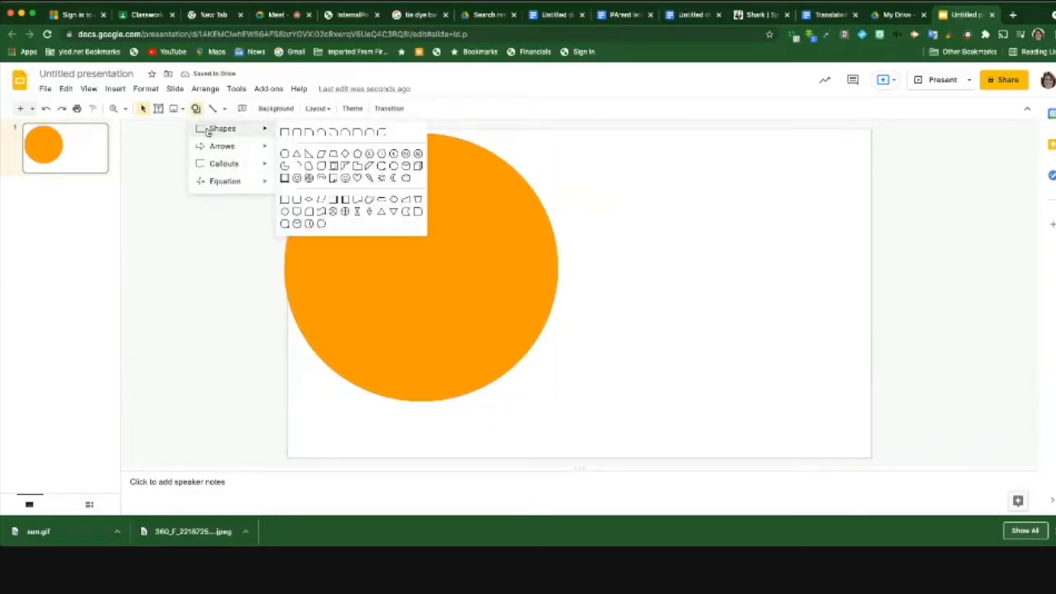
left_click(307, 158)
mouse_move(531, 140)
left_mouse_down()
mouse_move(539, 419)
mouse_move(911, 407)
mouse_move(866, 397)
left_mouse_up()
left_click_drag(696, 311, 628, 306)
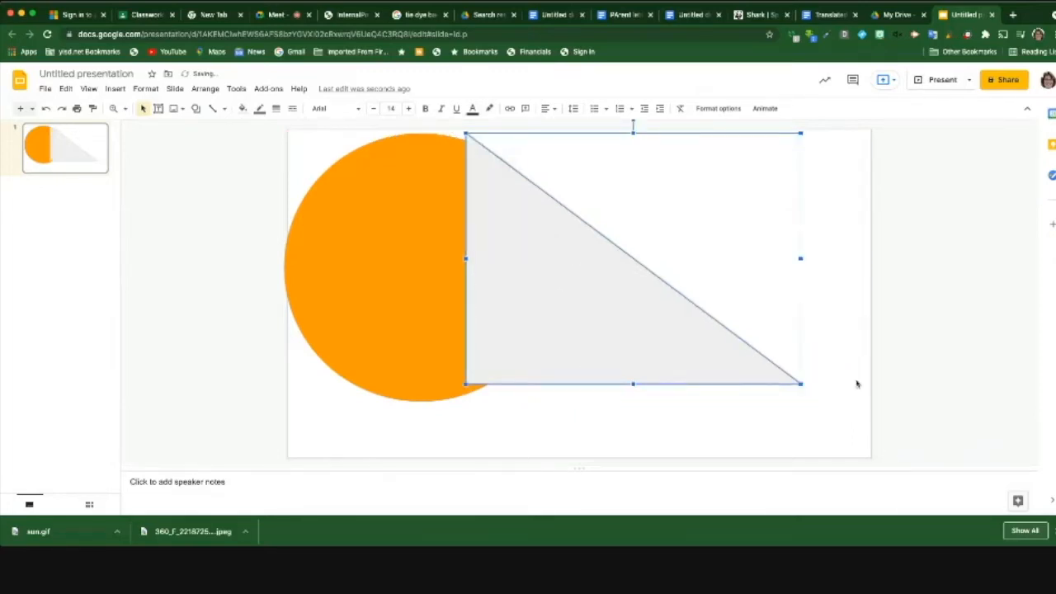
left_click_drag(800, 384, 872, 454)
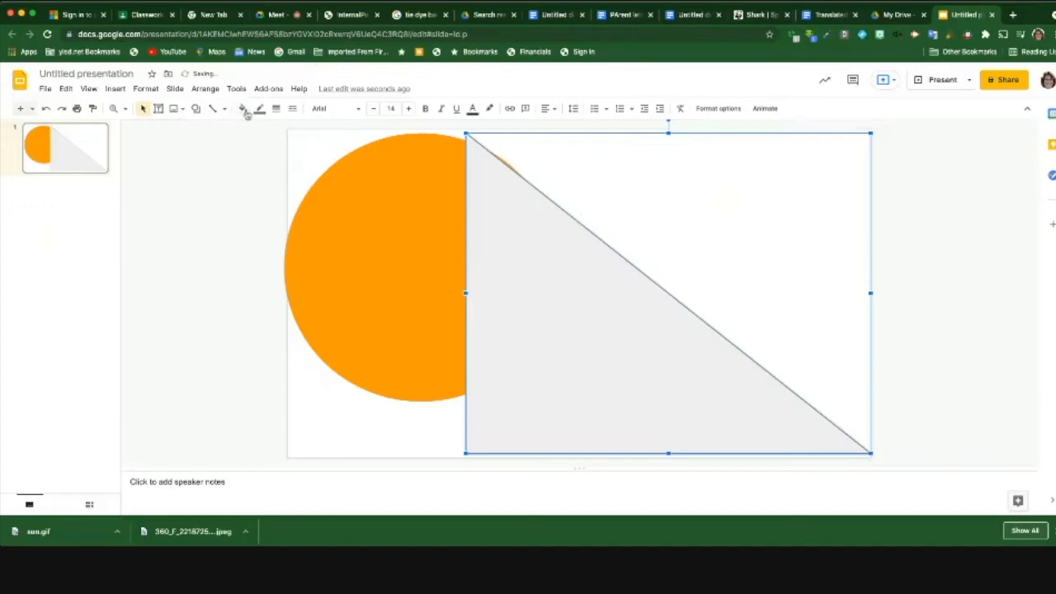
Set both the triangle's fill and its border to green
left_click(243, 109)
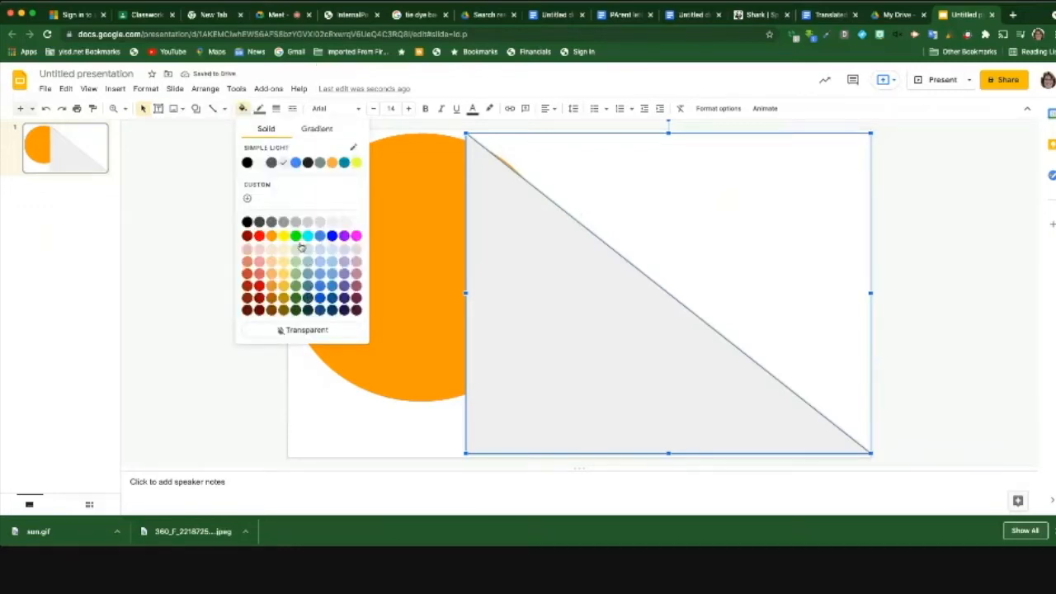
left_click(296, 236)
left_click(259, 110)
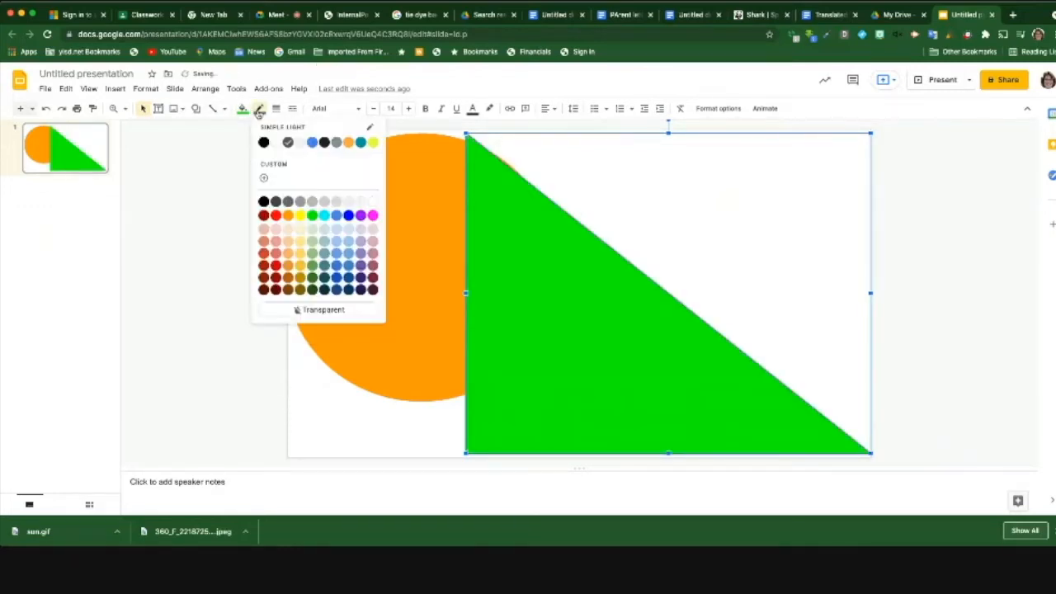
left_click(312, 216)
left_click(814, 288)
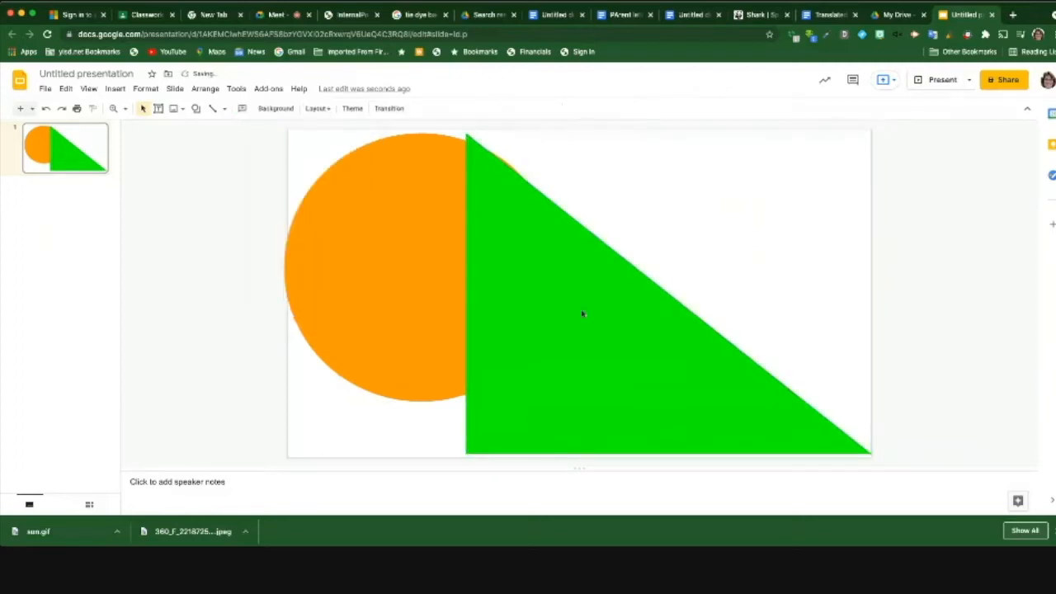
Reposition the circle against the slide's left edge and the triangle flush with its lower-right corner
left_click_drag(574, 309, 593, 301)
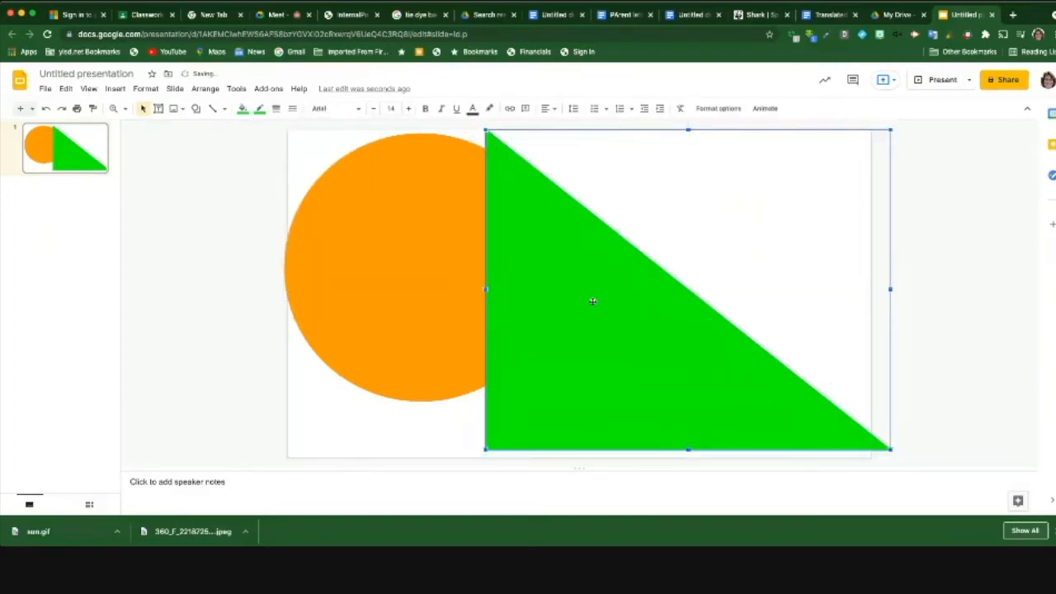
left_click(357, 287)
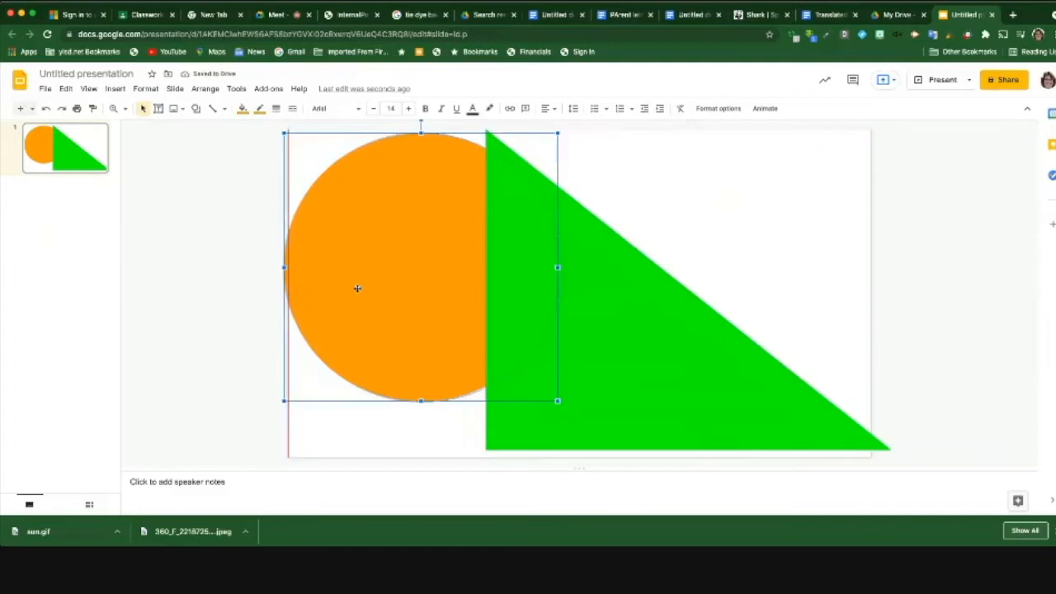
left_click_drag(750, 368, 726, 373)
Deselect the shapes and capture the slide area as a screenshot image
left_click(1027, 344)
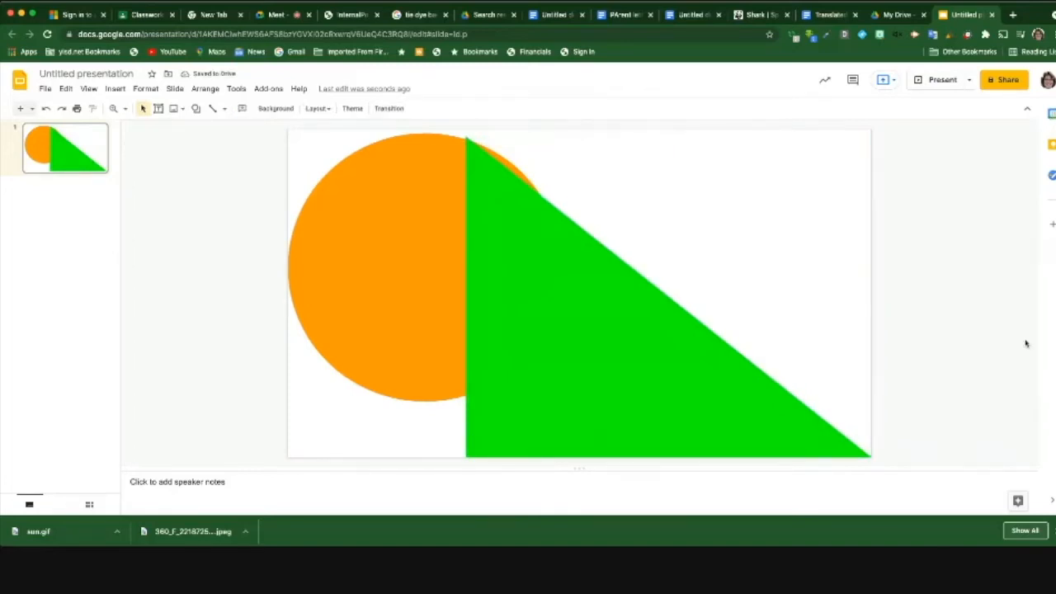
key("super+shift+4")
left_click_drag(872, 458, 871, 458)
Move the green triangle and the orange circle slightly on the slide to test that they are movable
left_click(542, 326)
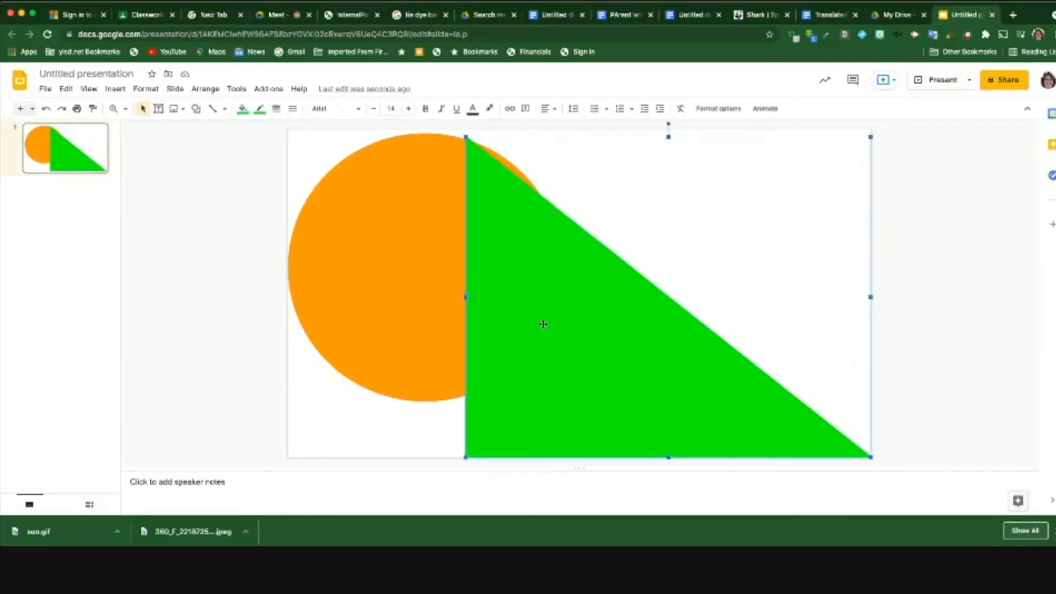
left_click_drag(489, 306, 489, 306)
left_click_drag(476, 304, 470, 305)
left_click(285, 252)
left_click_drag(336, 260, 350, 266)
Delete the green triangle and the orange circle from the slide
left_click_drag(495, 290, 575, 298)
key("BackSpace")
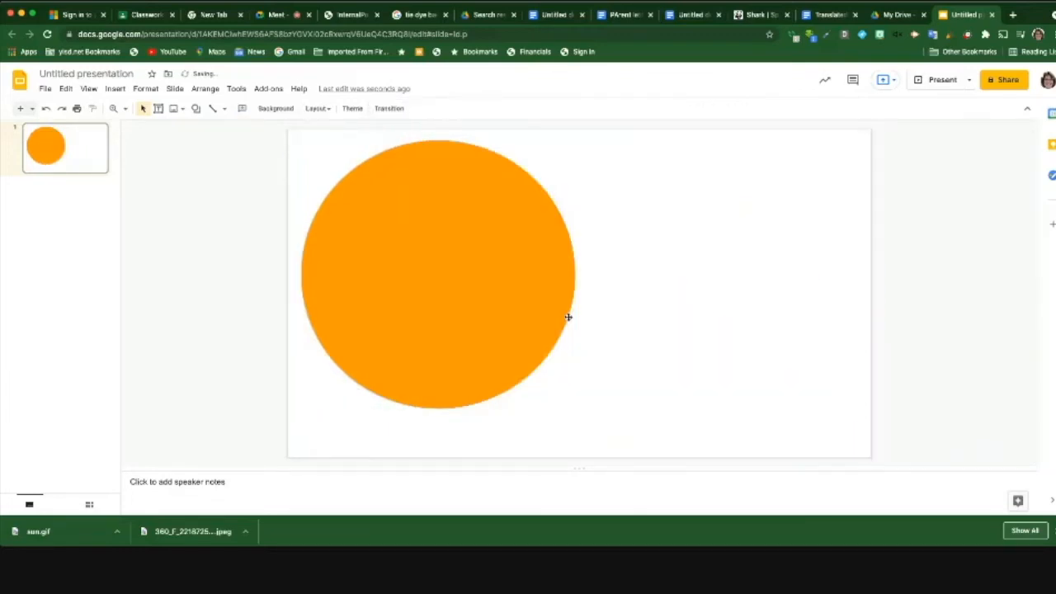
left_click(515, 328)
key("BackSpace")
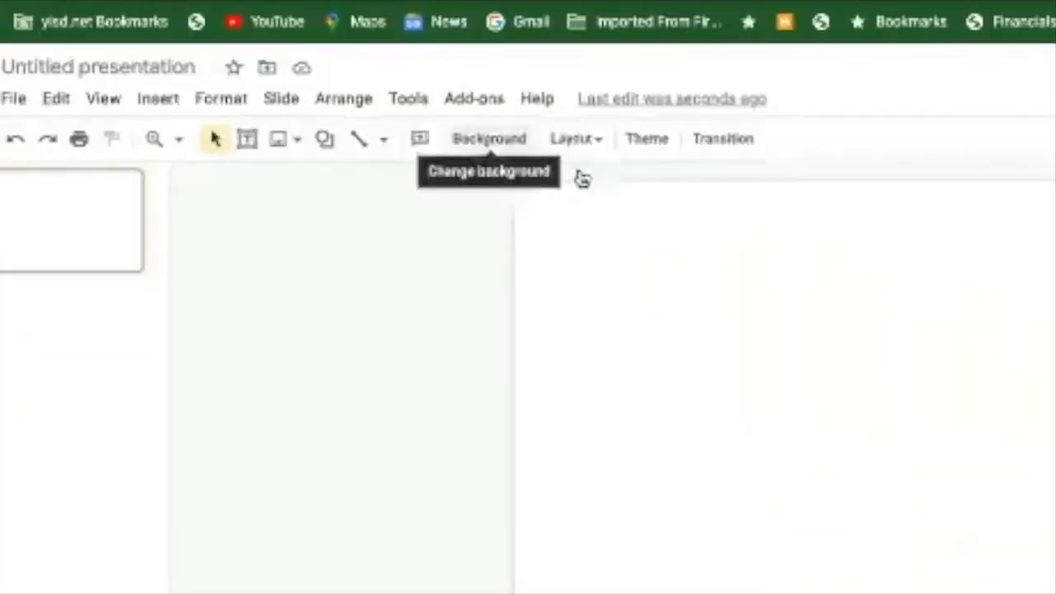
Set the slide background to the uploaded screenshot of the orange circle and green triangle
left_click(487, 141)
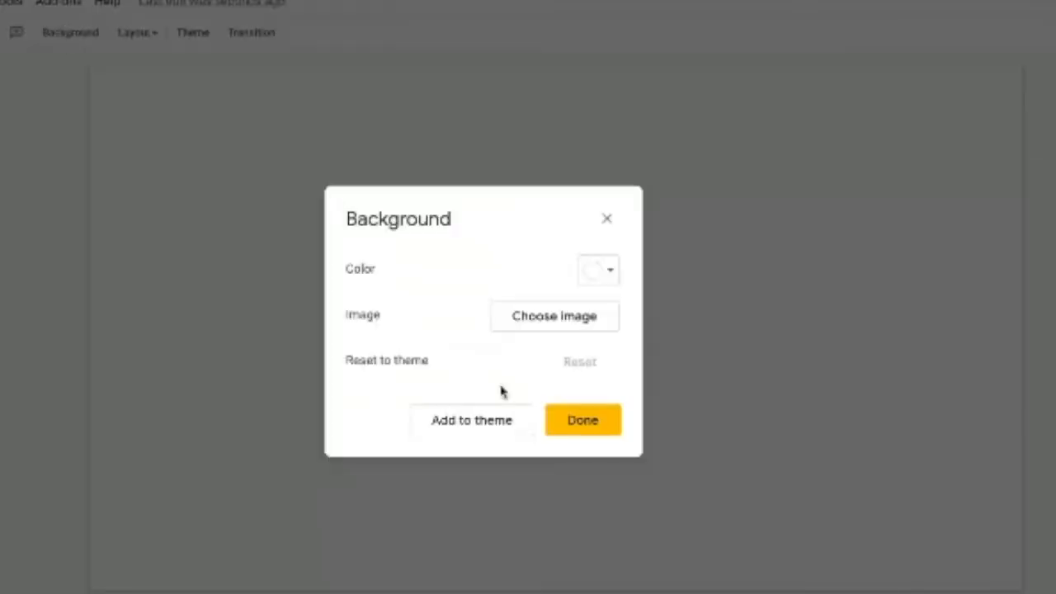
left_click(571, 329)
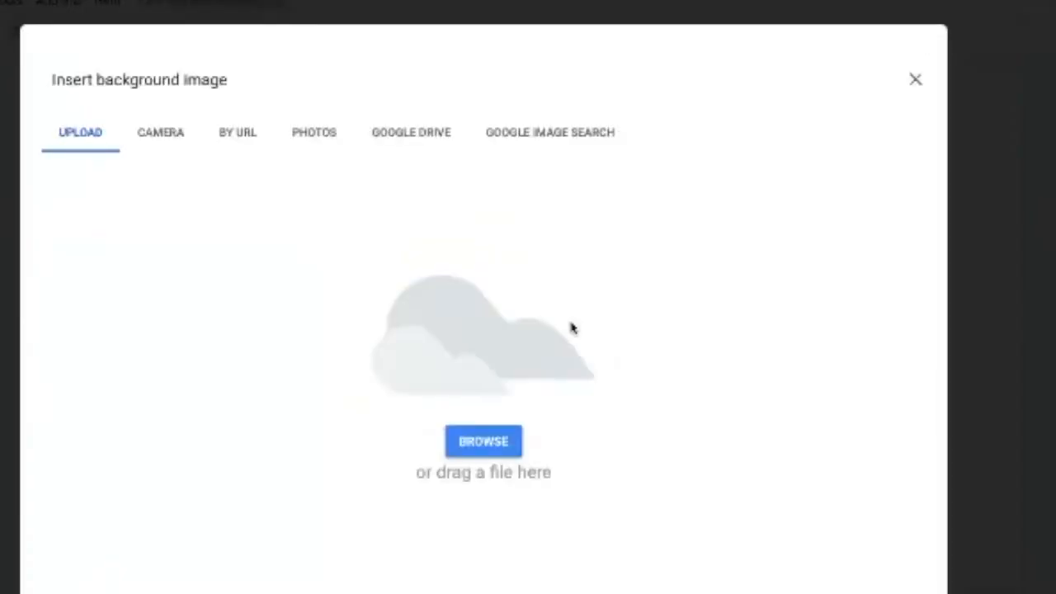
left_click(494, 448)
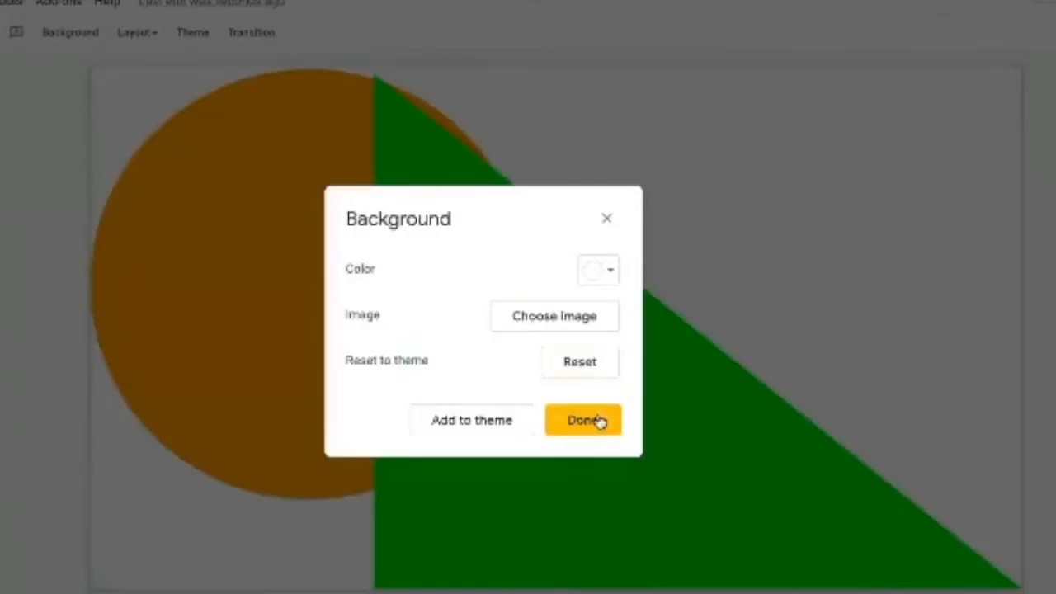
left_click(600, 422)
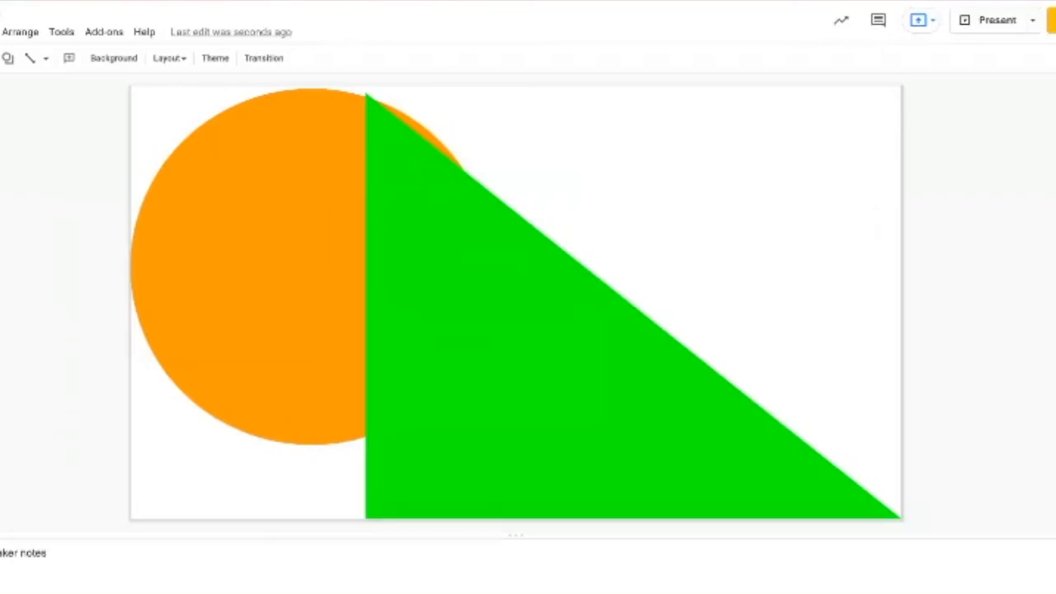
Draw an empty text box over the triangle's sloping side and move it lower on the slide
left_click_drag(444, 177, 883, 304)
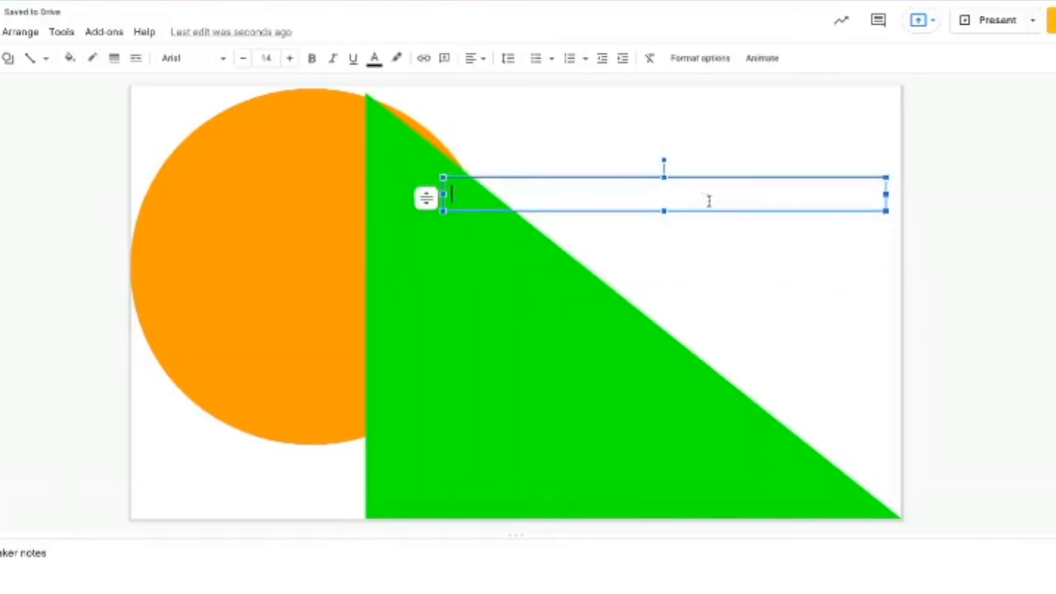
left_click_drag(710, 175, 710, 251)
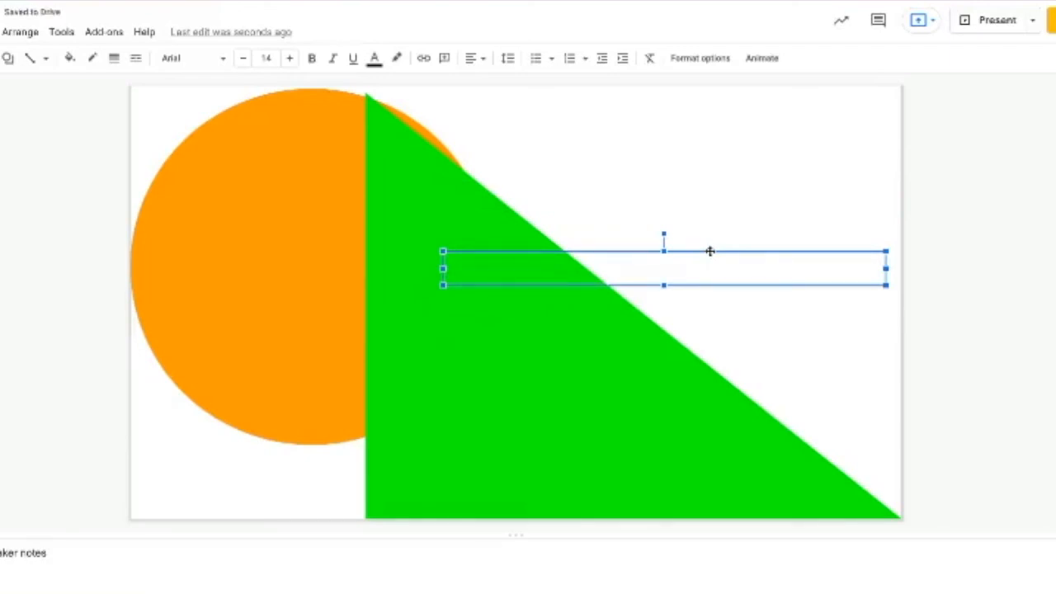
left_click(573, 437)
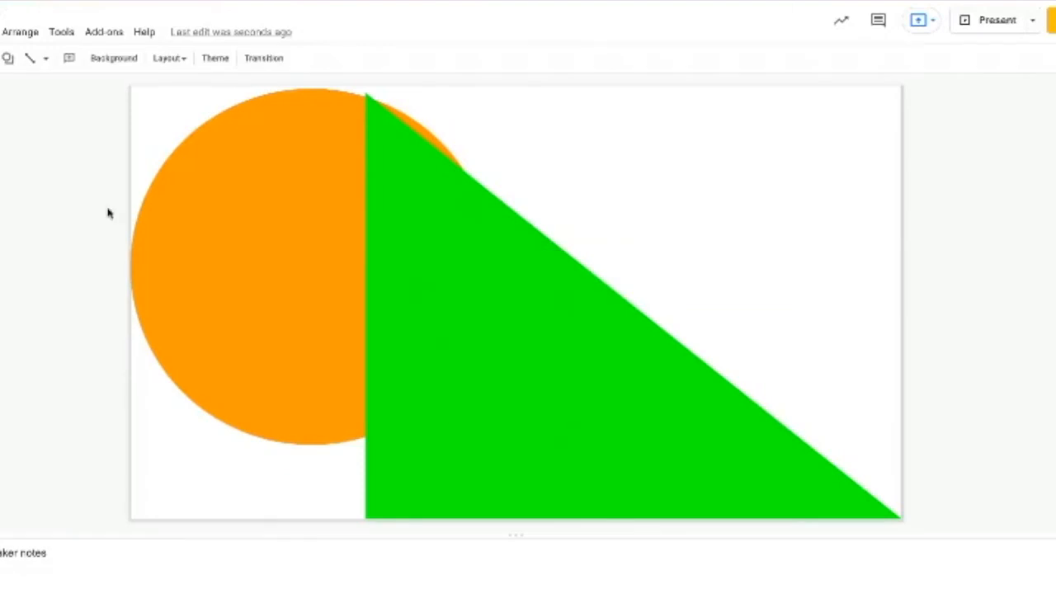